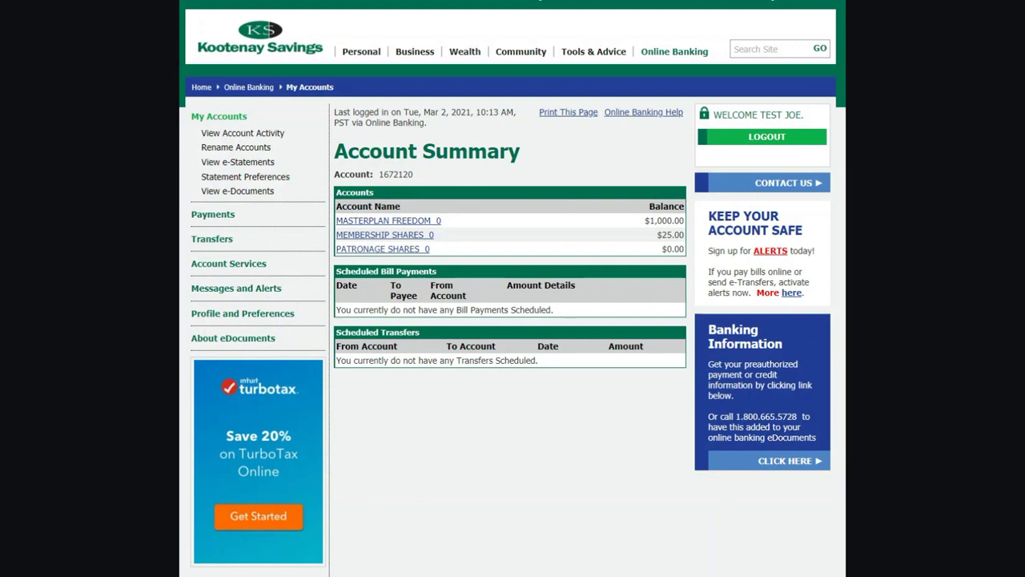
Open the Transfers section from the account summary to reach Transfer Funds – Step 1
{"action": "left_click", "coordinate": [221, 241]}
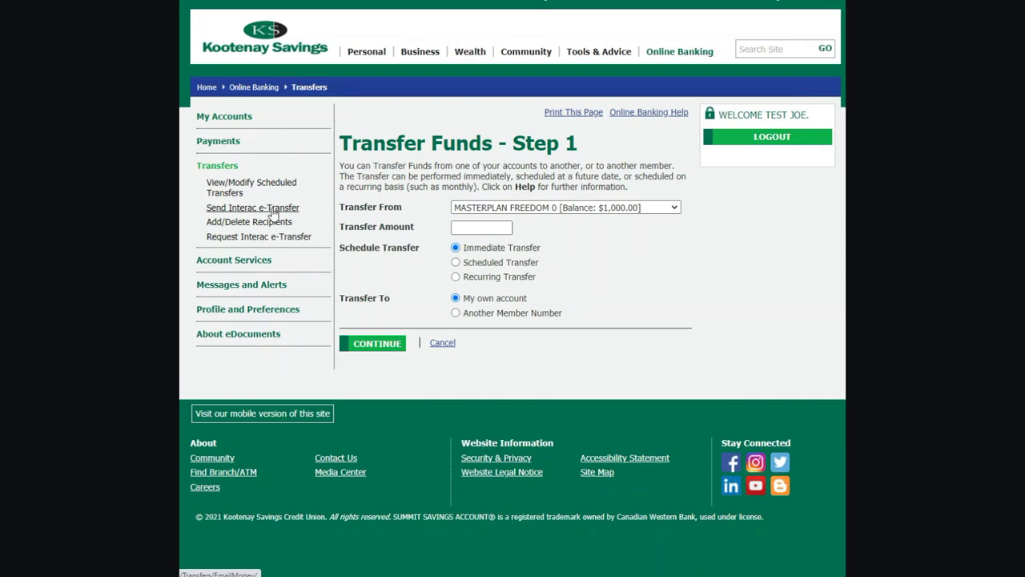
Create the Interac e-Transfer sender profile with the sender's email, mobile number and notices by Email and mobile phone
{"action": "left_click", "coordinate": [272, 209]}
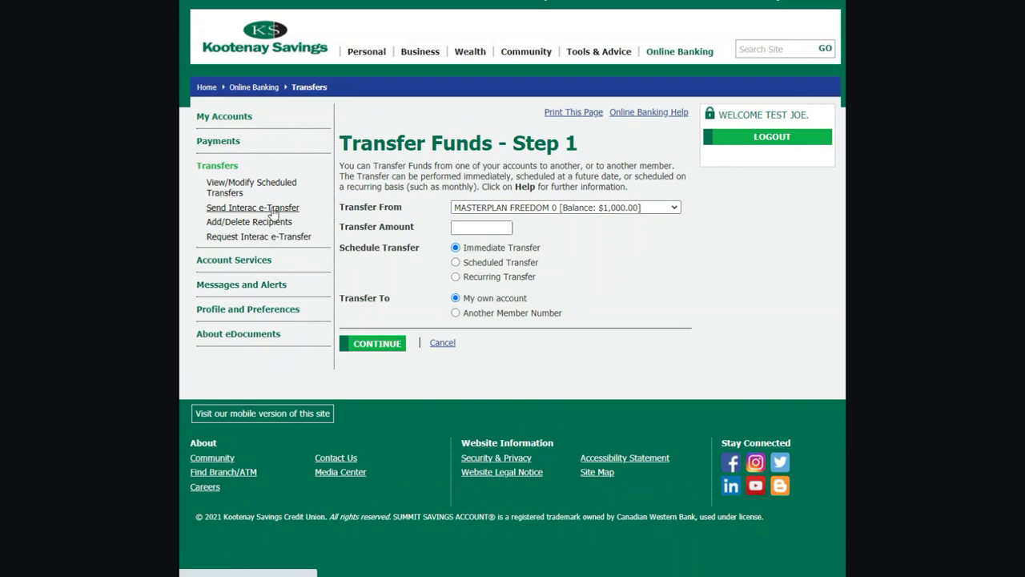
{"action": "left_click", "coordinate": [493, 187]}
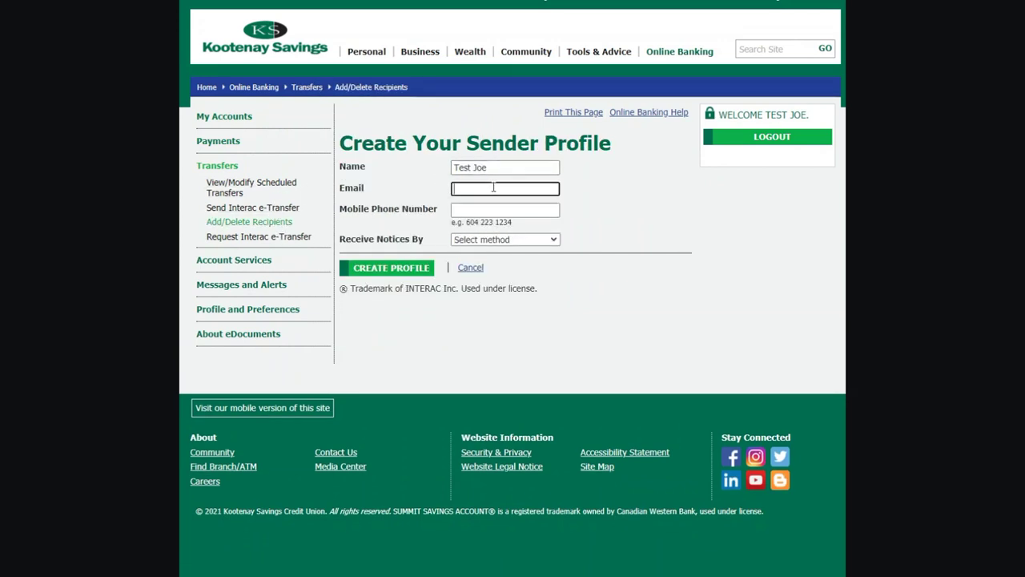
{"action": "key", "text": "Tab"}
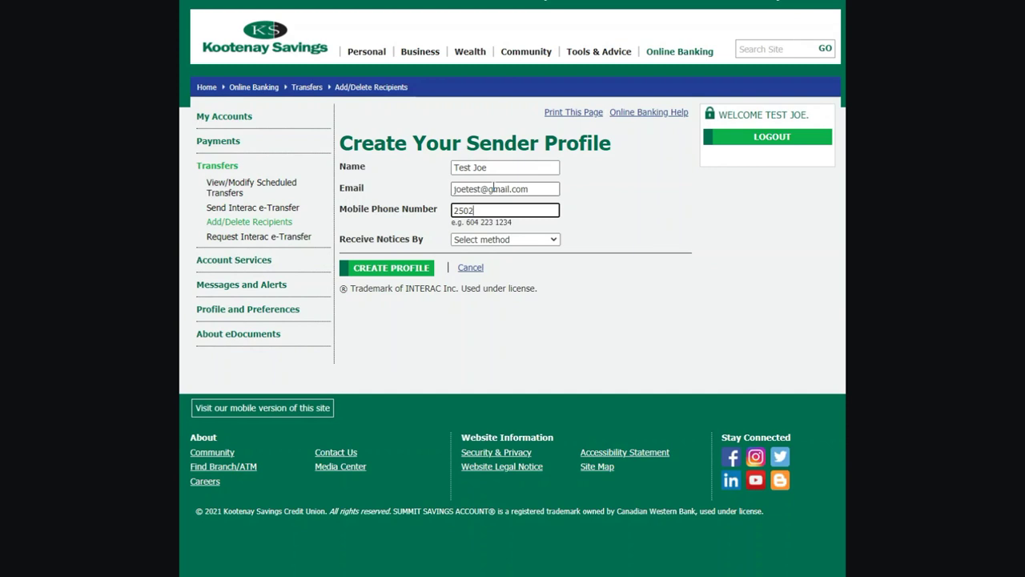
{"action": "left_click", "coordinate": [541, 239]}
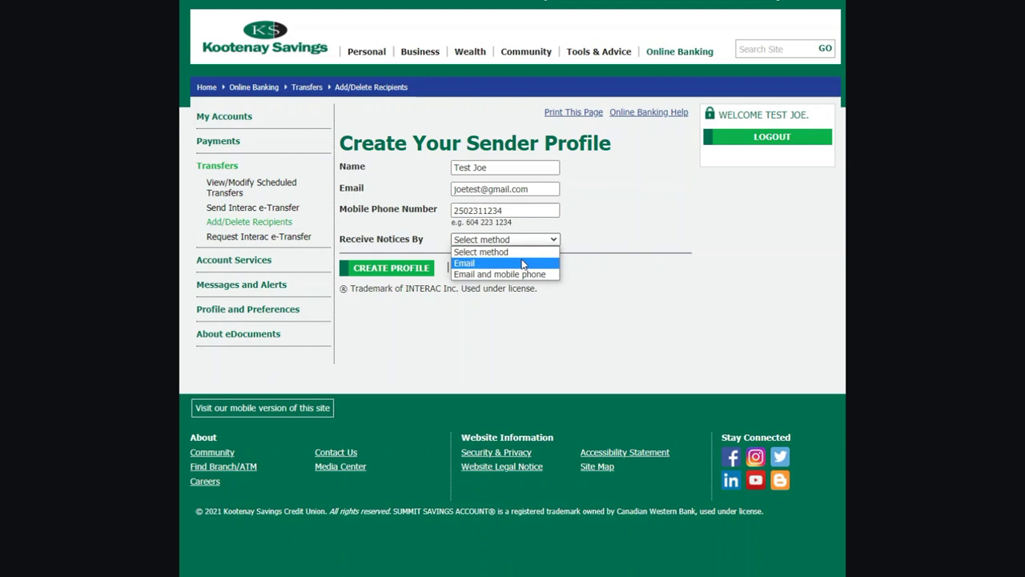
{"action": "left_click", "coordinate": [532, 275]}
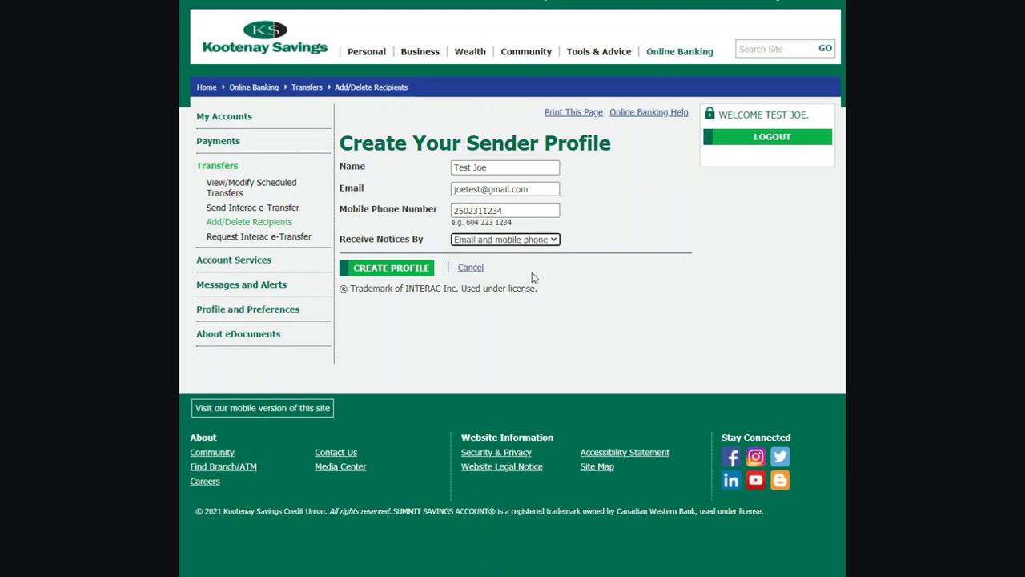
{"action": "left_click", "coordinate": [398, 269]}
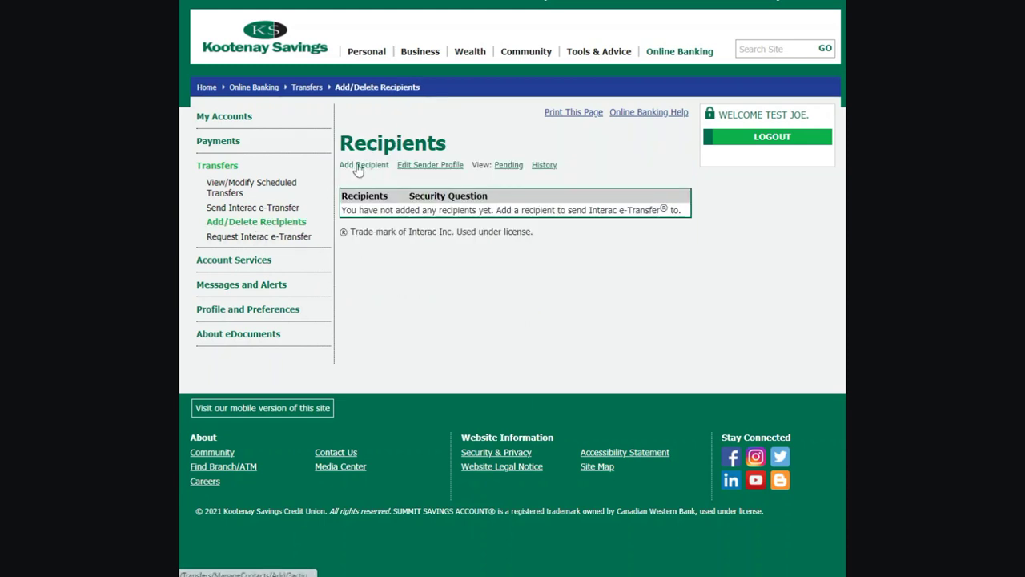
Start a new recipient and enter the recipient's full name, e-mail address and phone number
{"action": "left_click", "coordinate": [358, 165]}
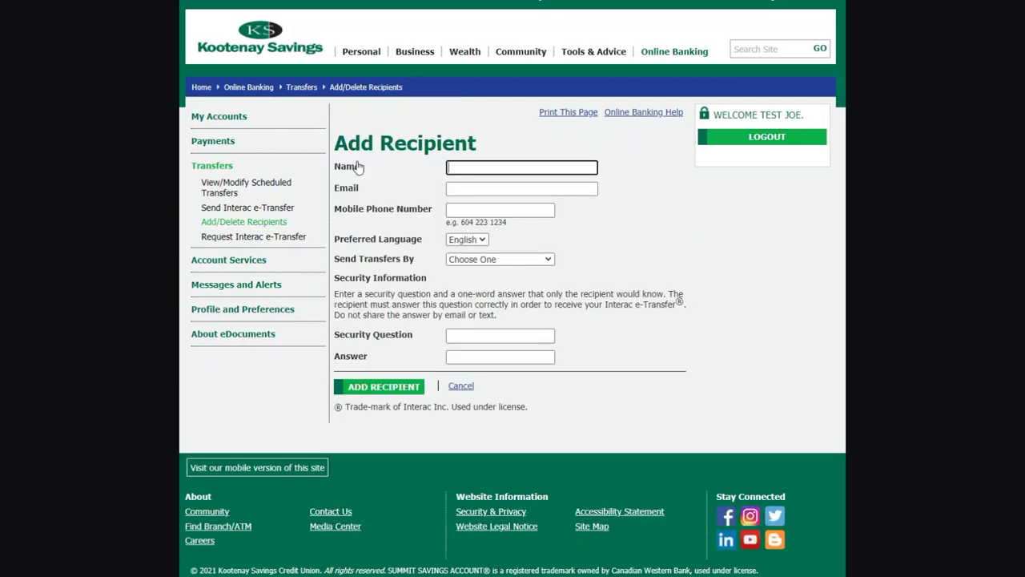
{"action": "key", "text": "Tab"}
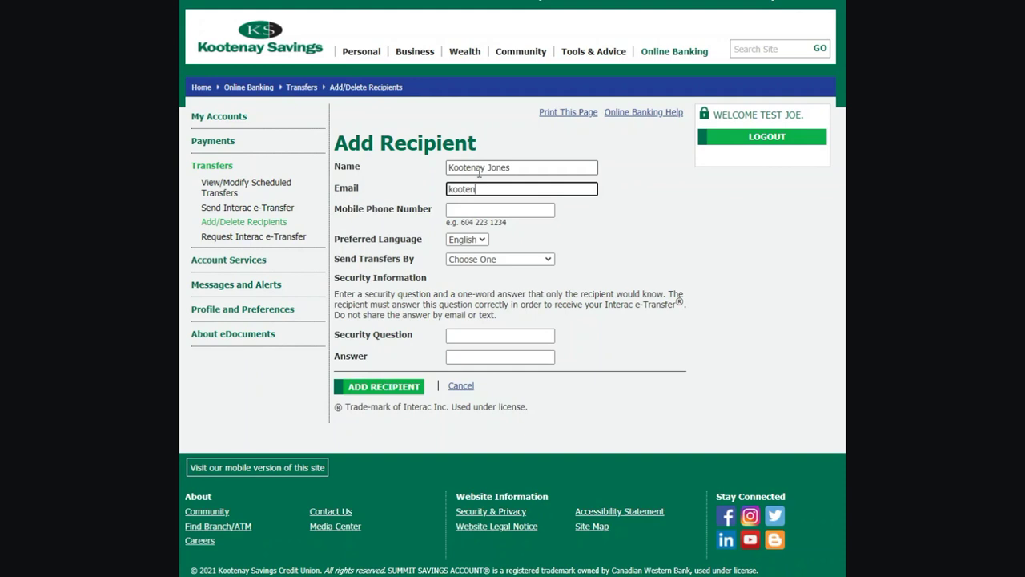
{"action": "key", "text": "Tab"}
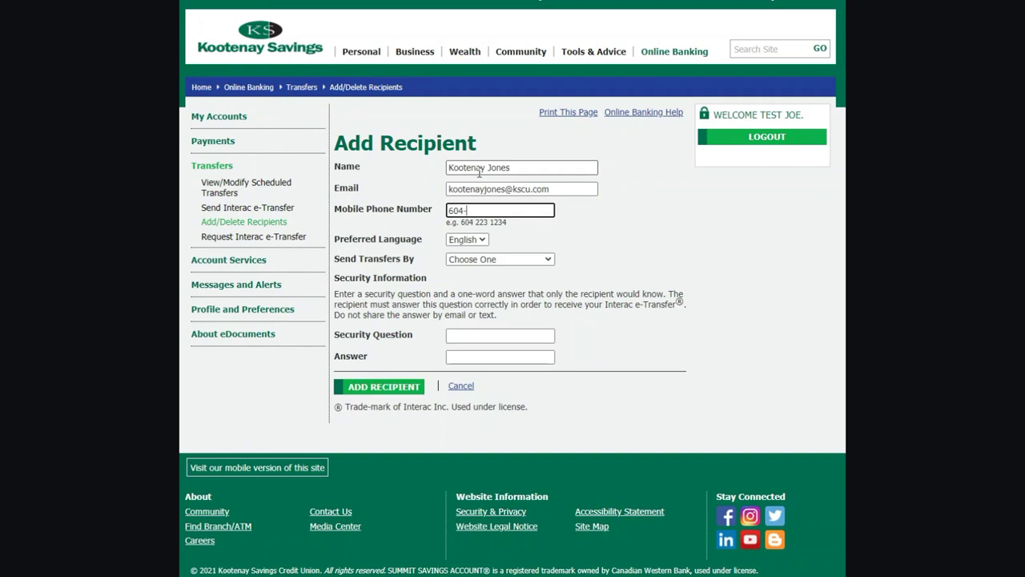
Choose Email and mobile phone delivery, enter a security question and answer, and submit the recipient
{"action": "left_click", "coordinate": [521, 258]}
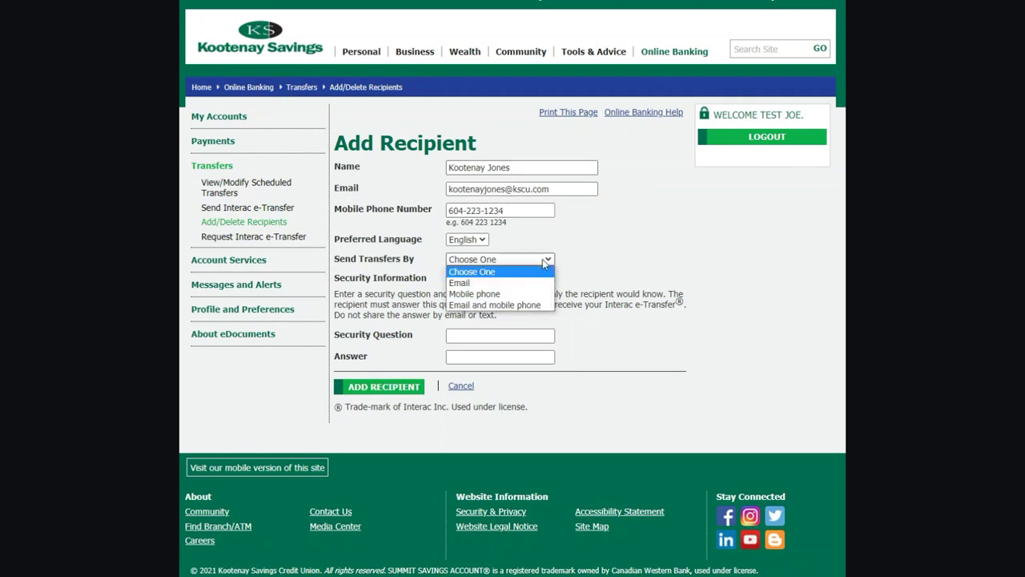
{"action": "left_click", "coordinate": [535, 305]}
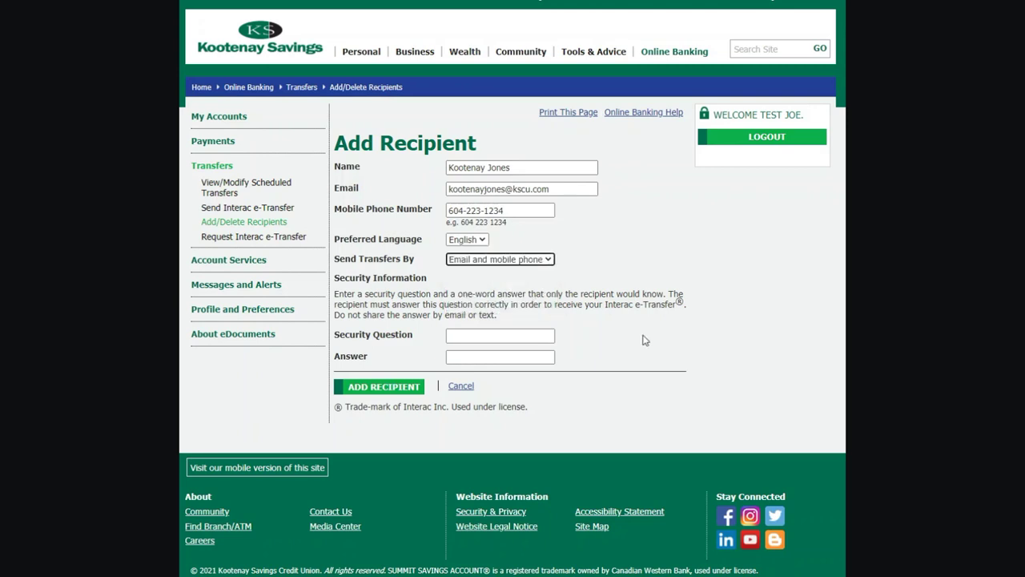
{"action": "left_click", "coordinate": [542, 336]}
{"action": "key", "text": "Tab"}
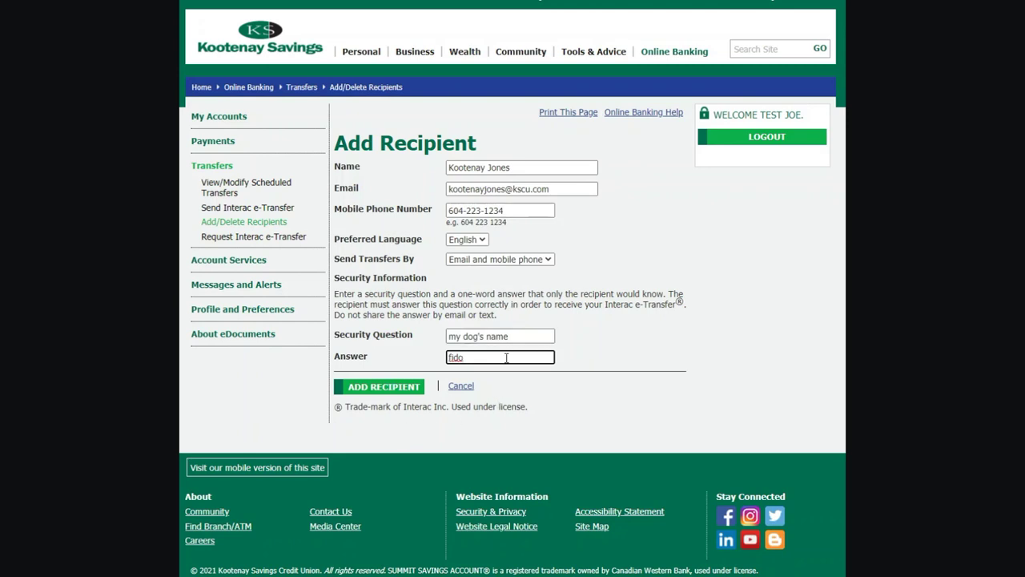
{"action": "left_click", "coordinate": [405, 391]}
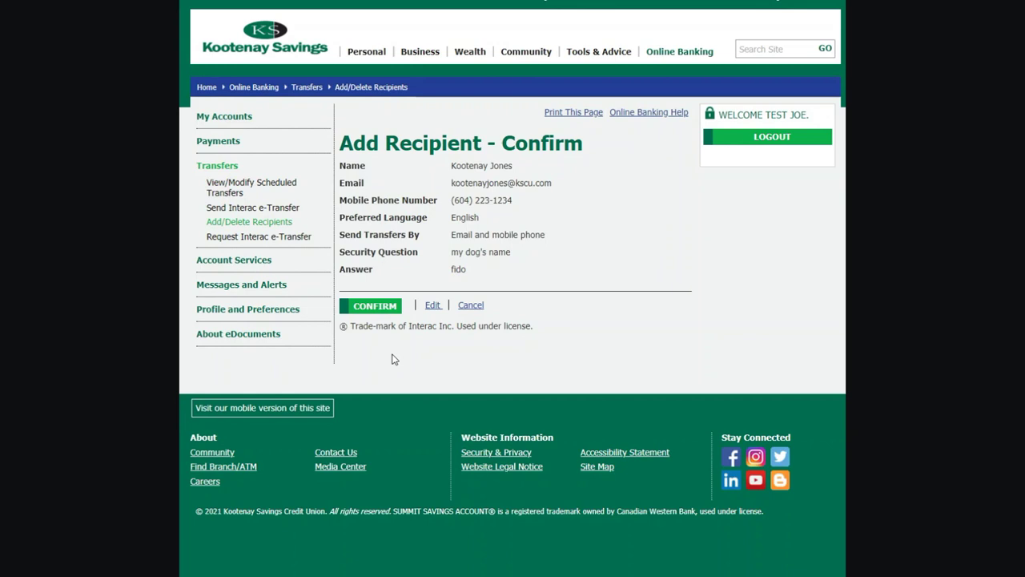
Confirm the new recipient on the Add Recipient – Confirm page
{"action": "left_click", "coordinate": [373, 308]}
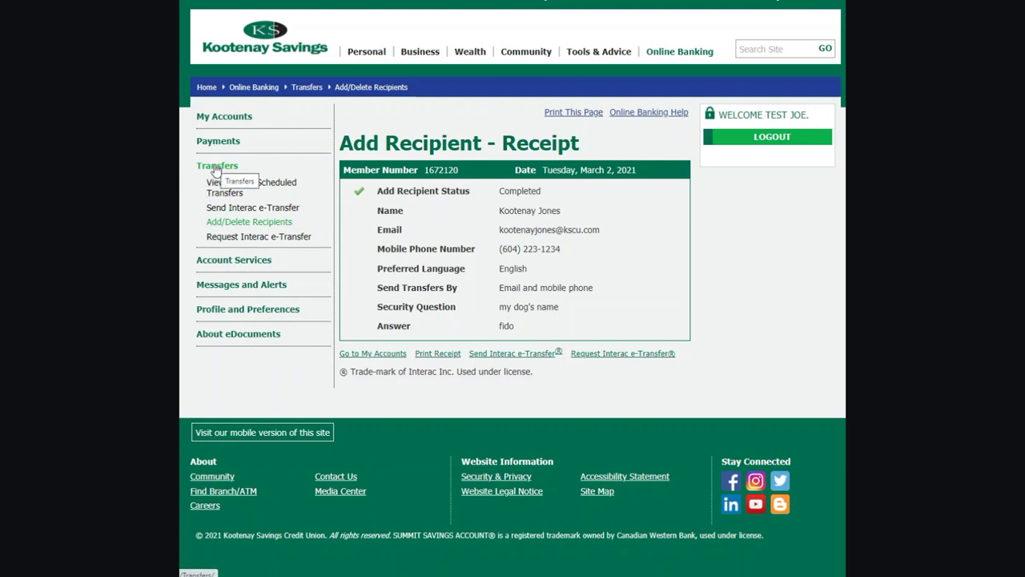
Fill the e-Transfer form: new recipient, from MASTERPLAN FREEDOM 0, amount 150, message 'thanks'
{"action": "left_click", "coordinate": [231, 209]}
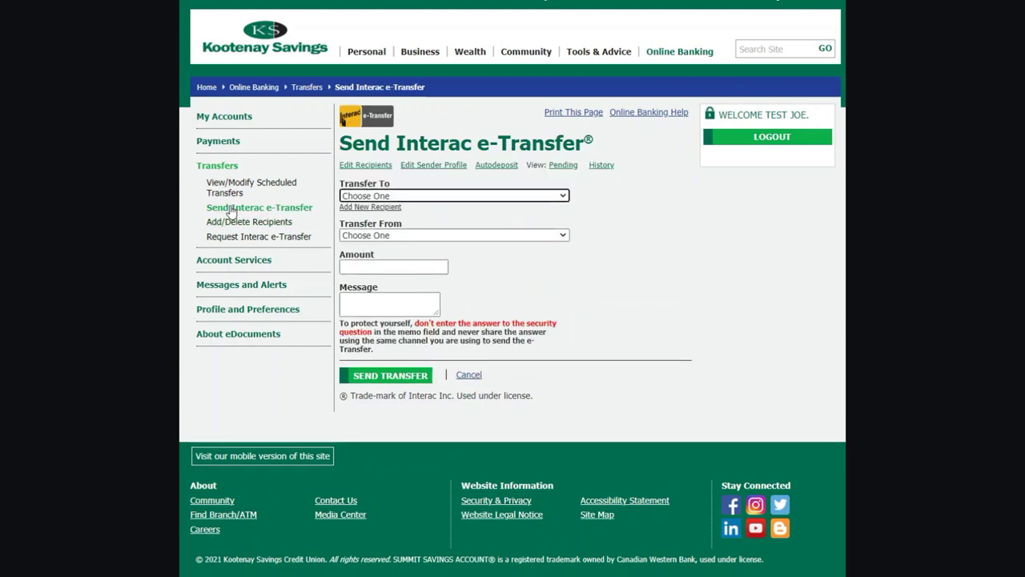
{"action": "left_click", "coordinate": [561, 196]}
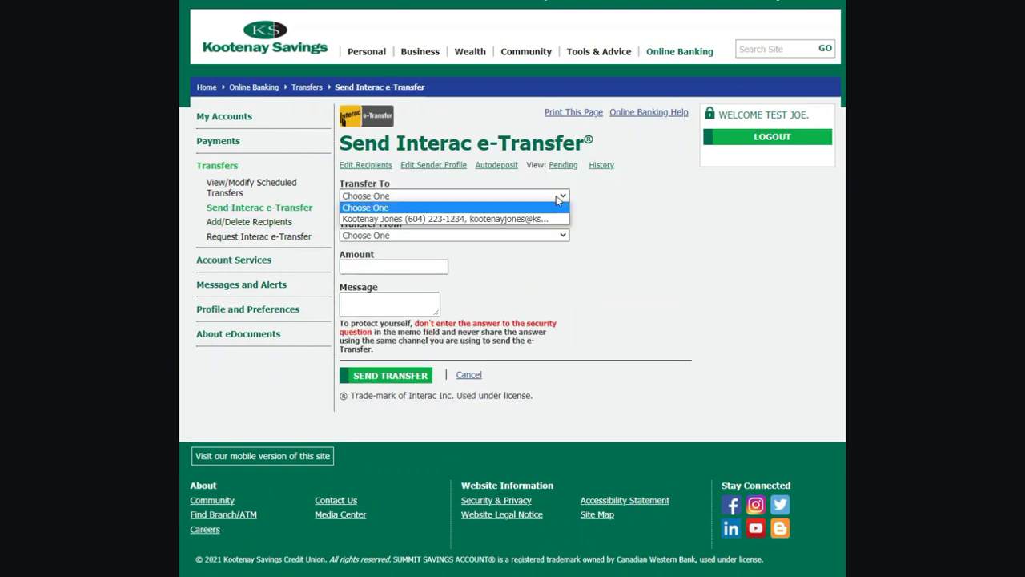
{"action": "left_click", "coordinate": [529, 219]}
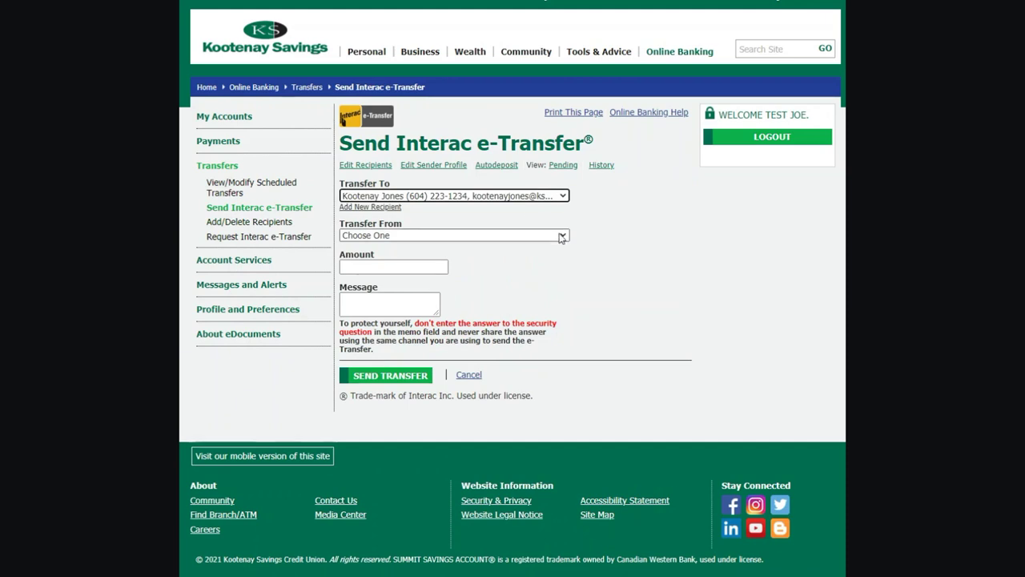
{"action": "left_click", "coordinate": [559, 237]}
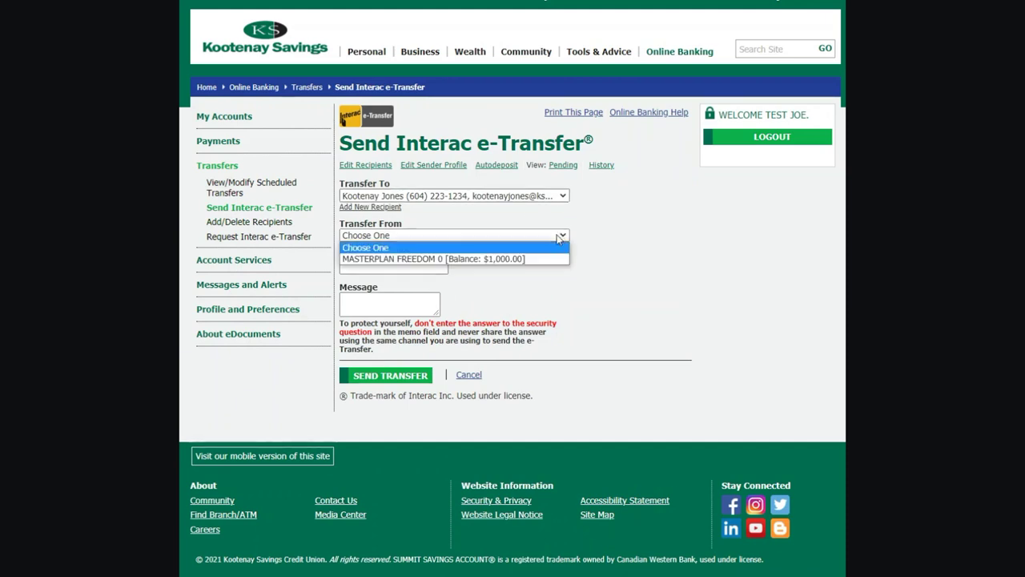
{"action": "left_click", "coordinate": [517, 259]}
{"action": "left_click", "coordinate": [425, 267]}
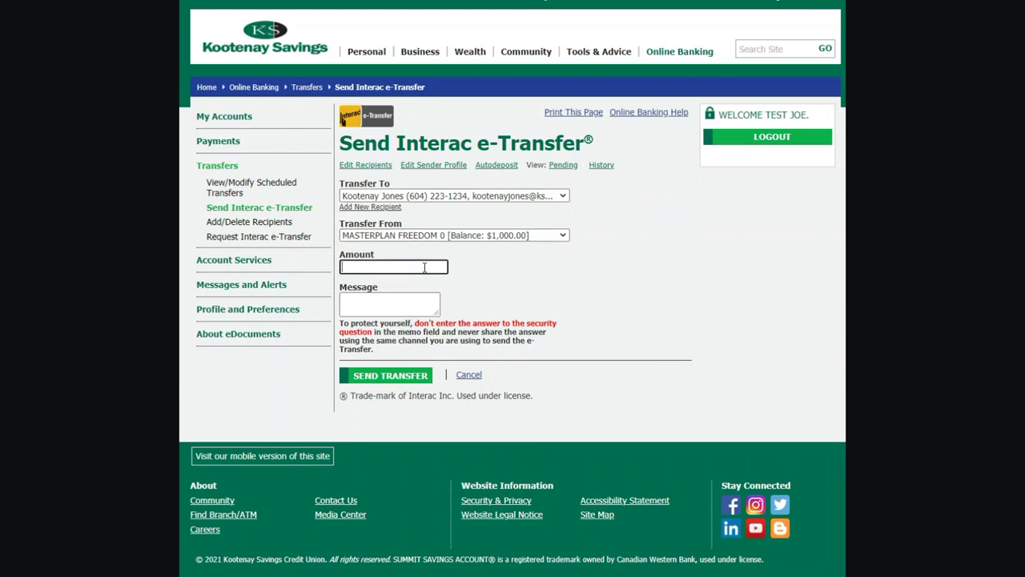
{"action": "type", "text": "150"}
{"action": "left_click", "coordinate": [380, 306]}
{"action": "type", "text": "thanks"}
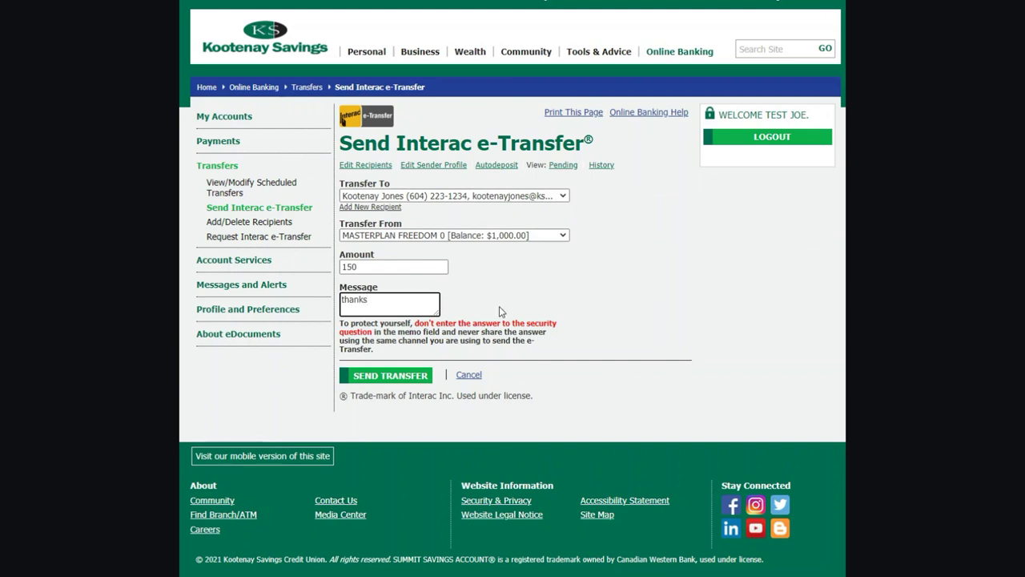
Send the $150.00 e-Transfer and confirm it on the confirmation page
{"action": "left_click", "coordinate": [410, 375]}
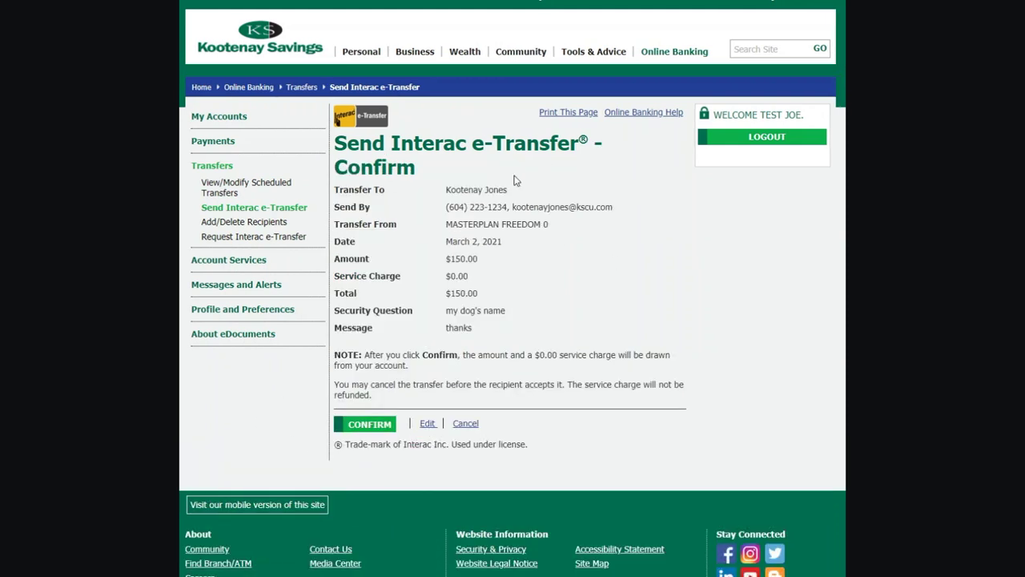
{"action": "left_click", "coordinate": [375, 427]}
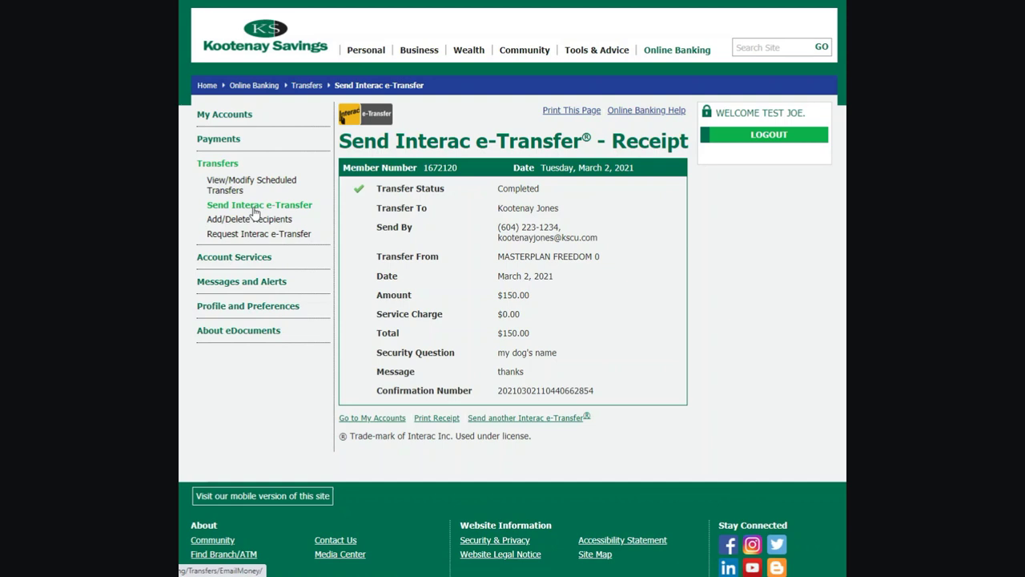
Check the pending $150.00 e-Transfer list, then go to the e-Transfer History search page
{"action": "left_click", "coordinate": [255, 207]}
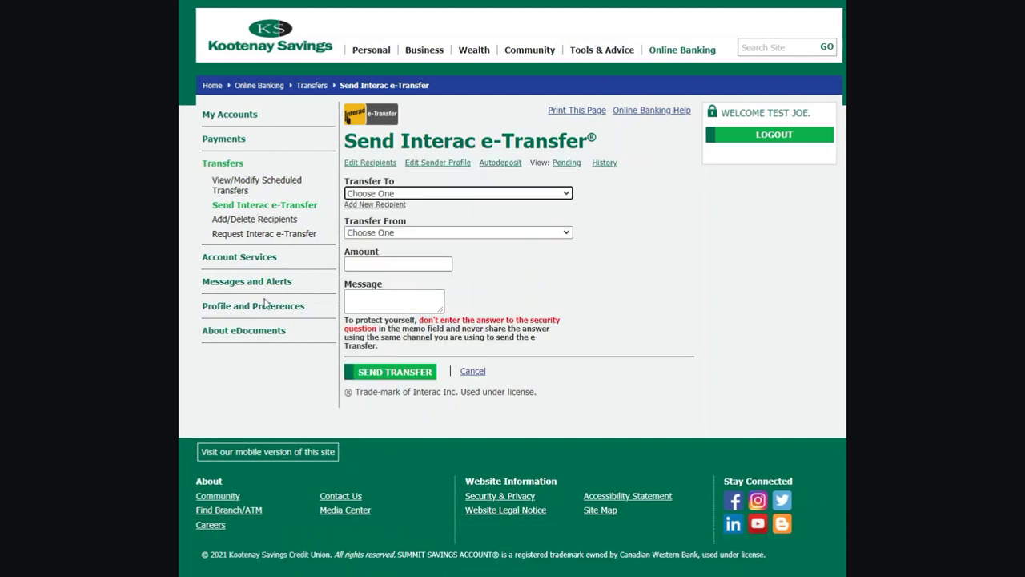
{"action": "left_click", "coordinate": [566, 163]}
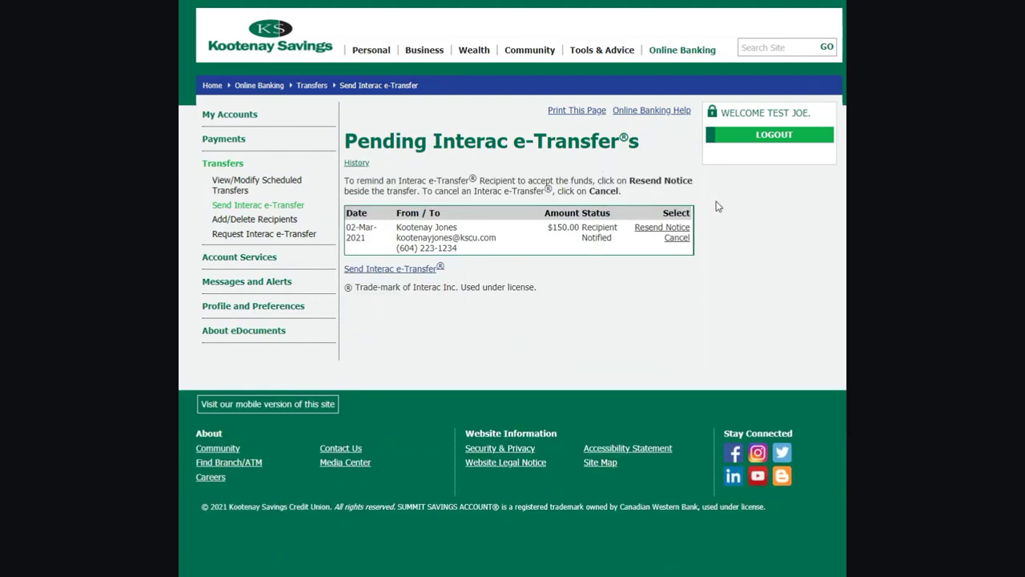
{"action": "left_click", "coordinate": [357, 164]}
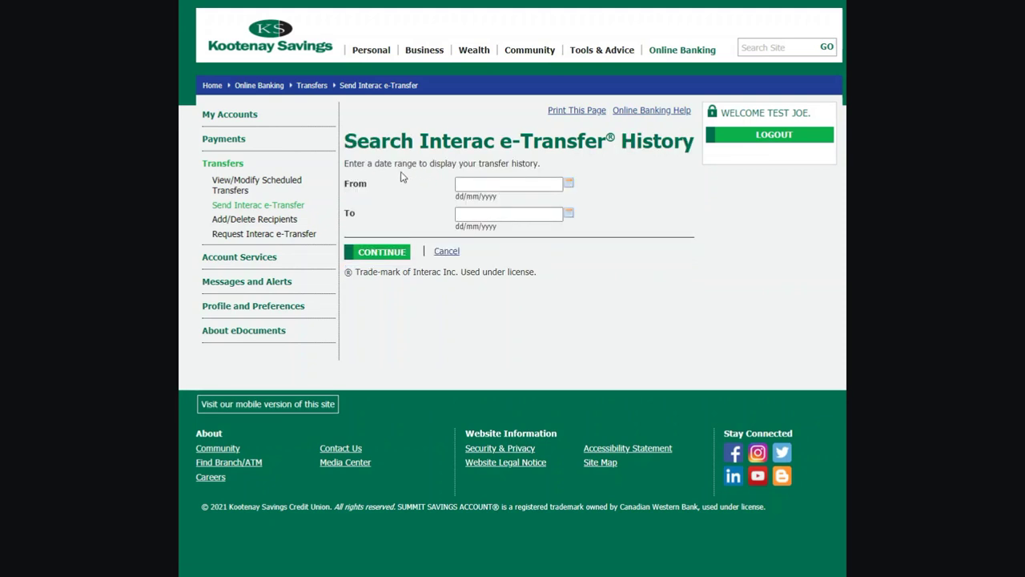